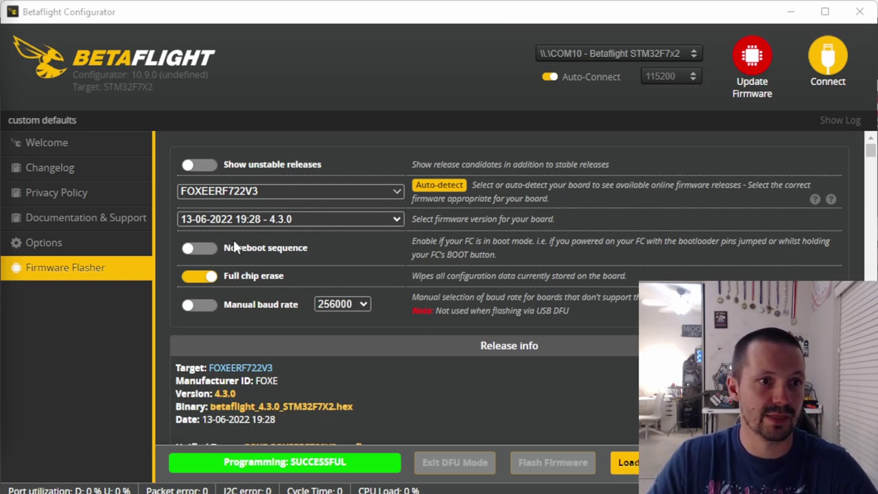
Step: Enable the no reboot sequence option, connect to the flight controller on COM10, and dismiss the configuration warning
{"action": "left_click", "coordinate": [206, 256]}
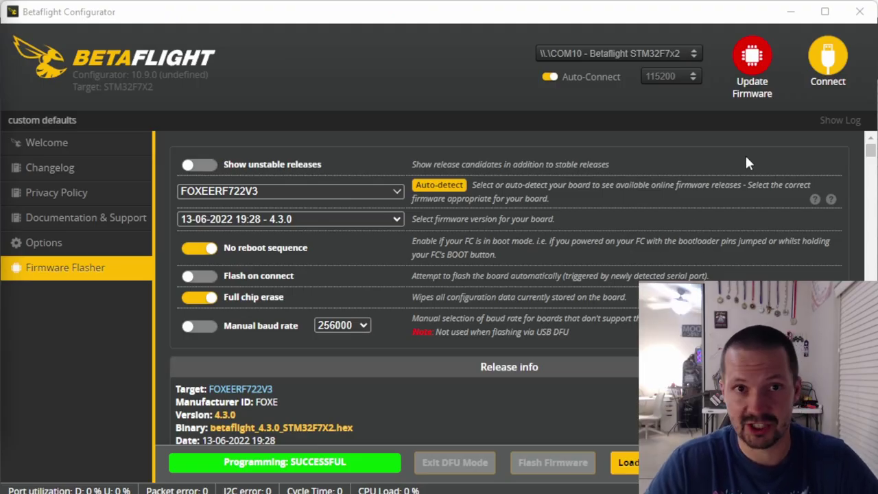
{"action": "left_click", "coordinate": [823, 56]}
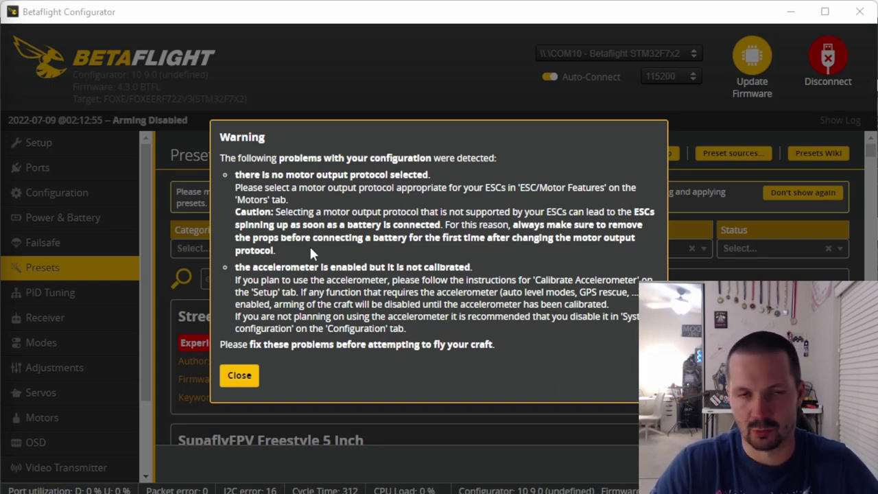
{"action": "left_click", "coordinate": [240, 375]}
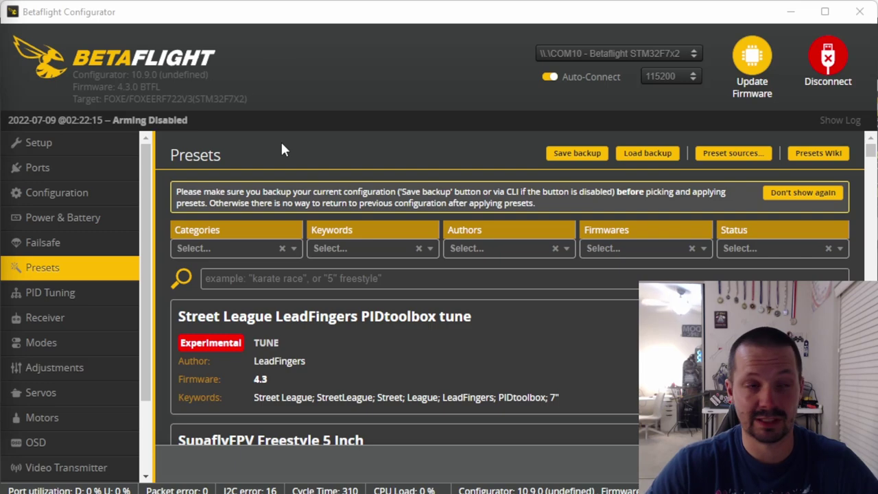
Step: Open the Setup page and reset the Z axis of the 3D quad model to check the board's orientation
{"action": "left_click", "coordinate": [850, 63]}
{"action": "left_click", "coordinate": [117, 250]}
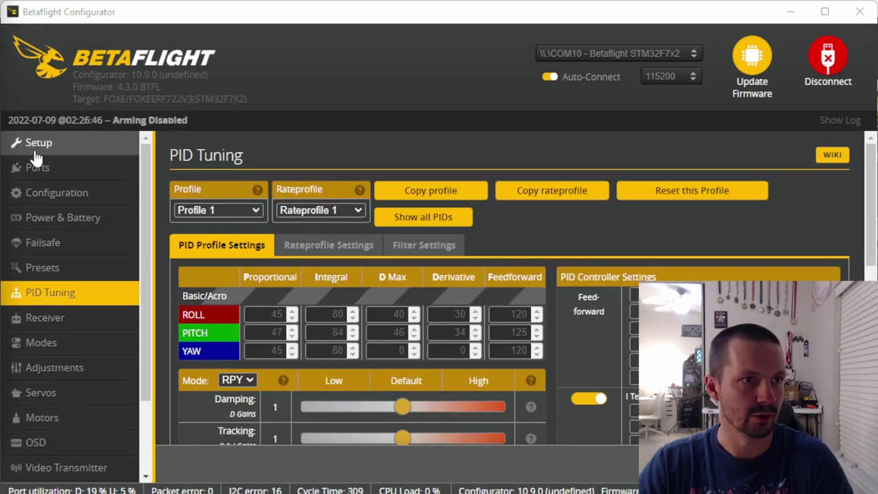
{"action": "left_click", "coordinate": [35, 148]}
{"action": "scroll", "coordinate": [501, 288], "scroll_direction": "down", "scroll_amount": 3}
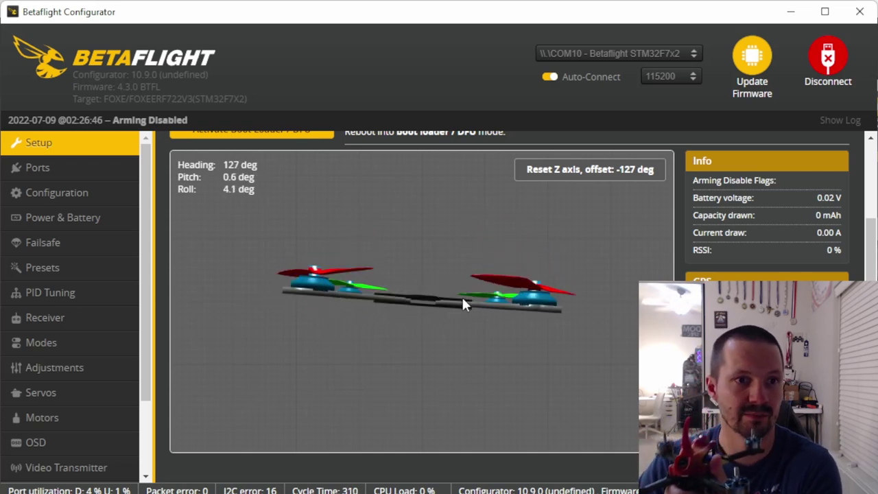
{"action": "left_click", "coordinate": [543, 174]}
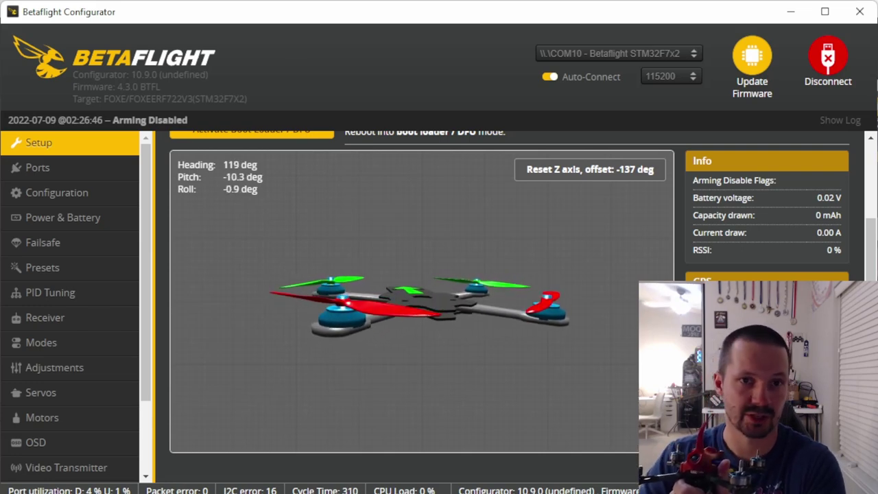
{"action": "scroll", "coordinate": [398, 347], "scroll_direction": "up", "scroll_amount": 2}
{"action": "scroll", "coordinate": [398, 348], "scroll_direction": "down", "scroll_amount": 1}
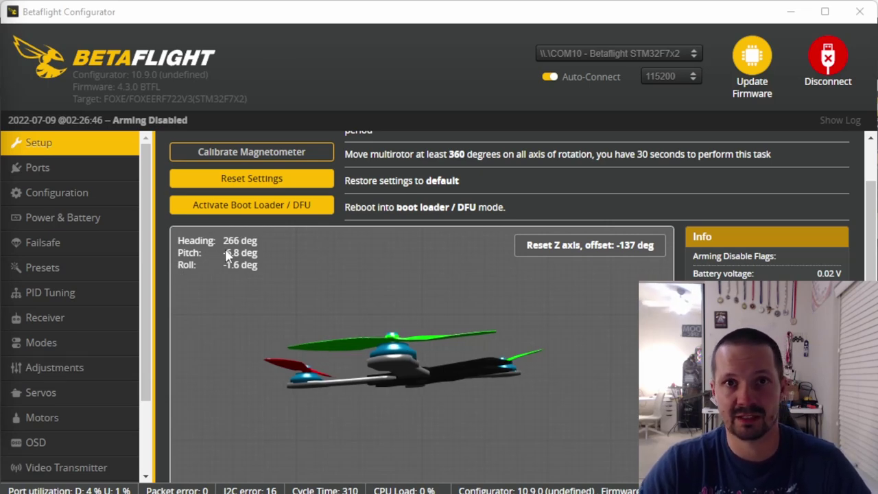
Step: Set the board alignment's yaw to 180 degrees, save and reboot, and check the 3D model's orientation on the Setup page
{"action": "left_click", "coordinate": [79, 194]}
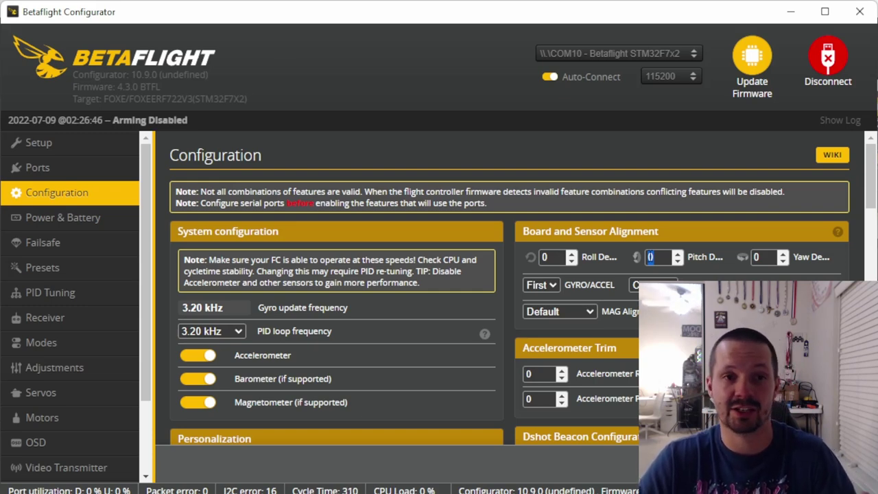
{"action": "left_click", "coordinate": [655, 258]}
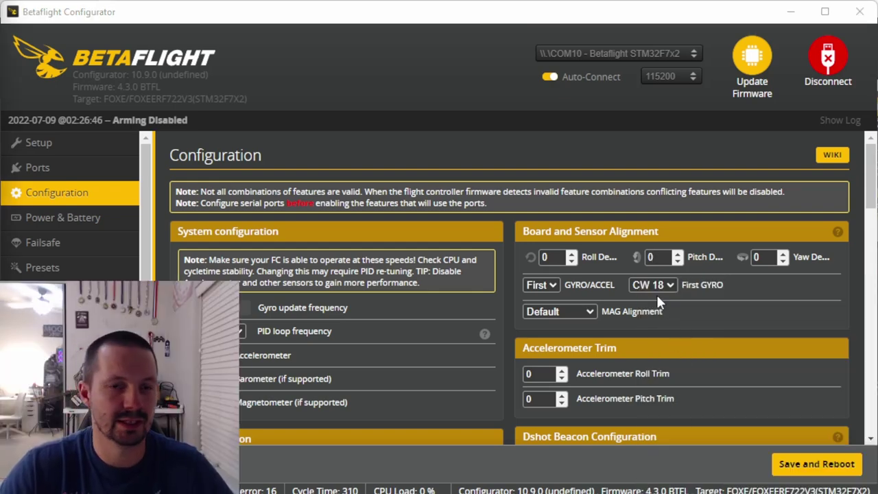
{"action": "double_click", "coordinate": [768, 257]}
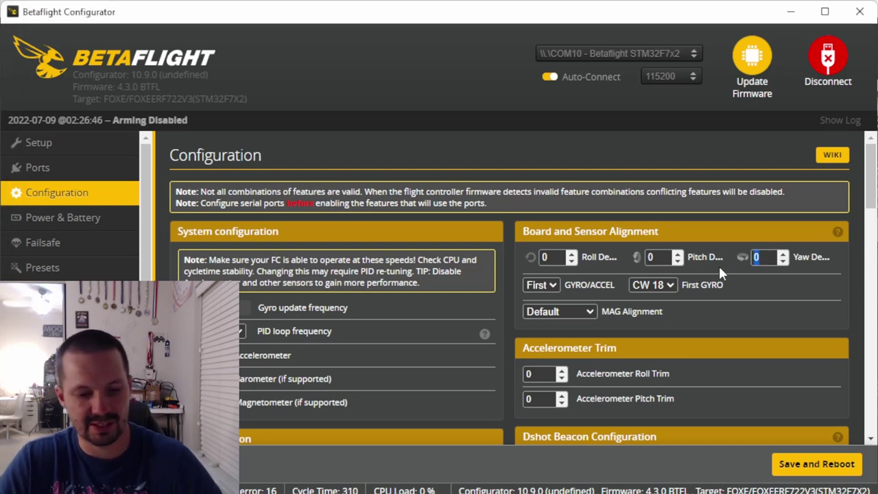
{"action": "type", "text": "180"}
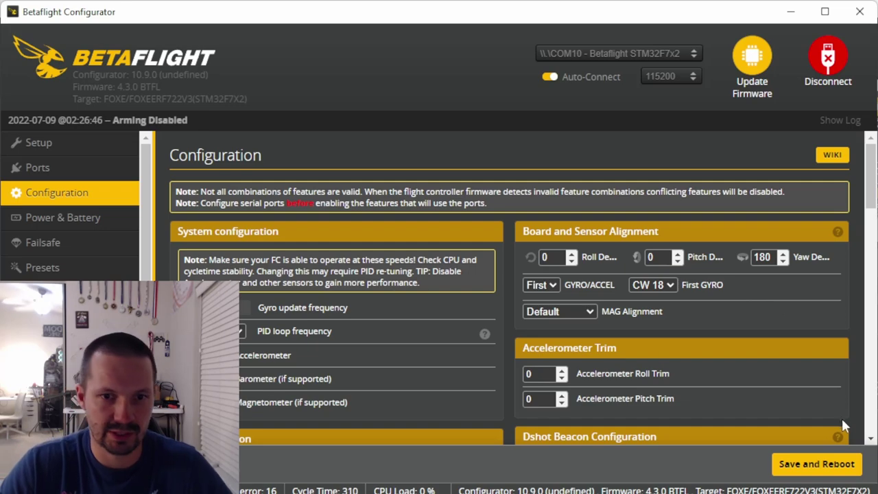
{"action": "left_click", "coordinate": [834, 464]}
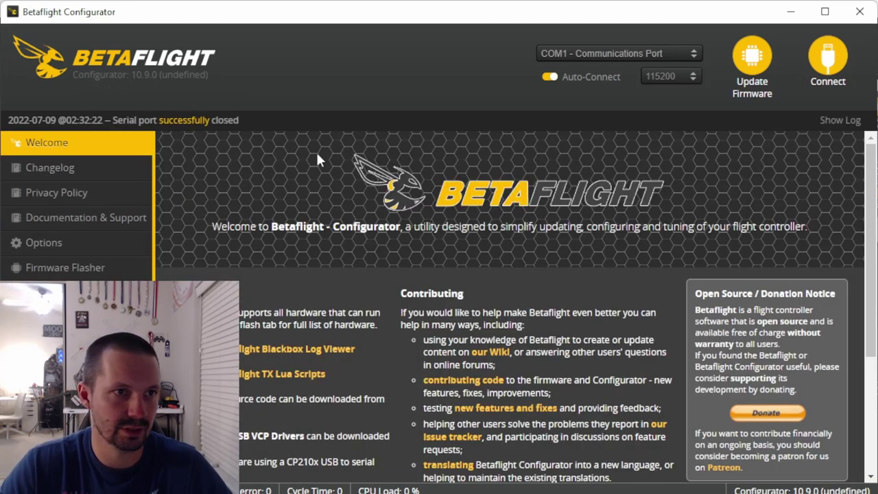
{"action": "scroll", "coordinate": [531, 257], "scroll_direction": "down", "scroll_amount": 1}
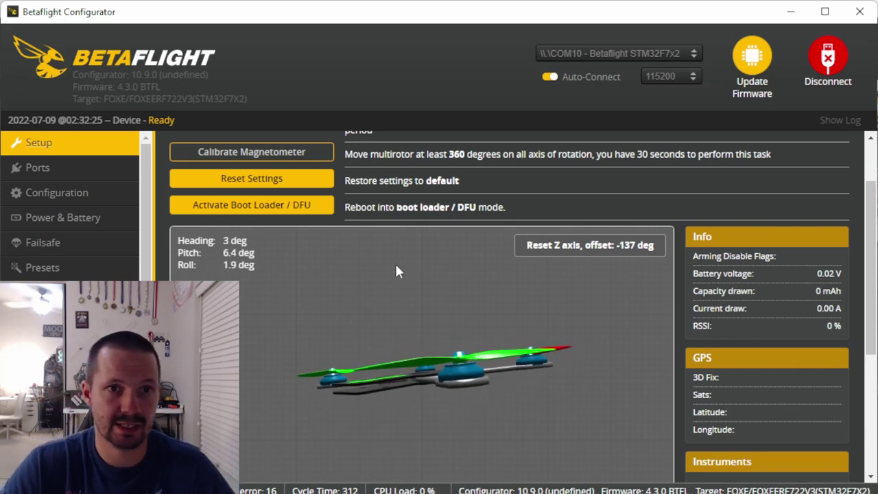
Step: Calibrate the accelerometer from the Setup page
{"action": "left_click", "coordinate": [72, 196]}
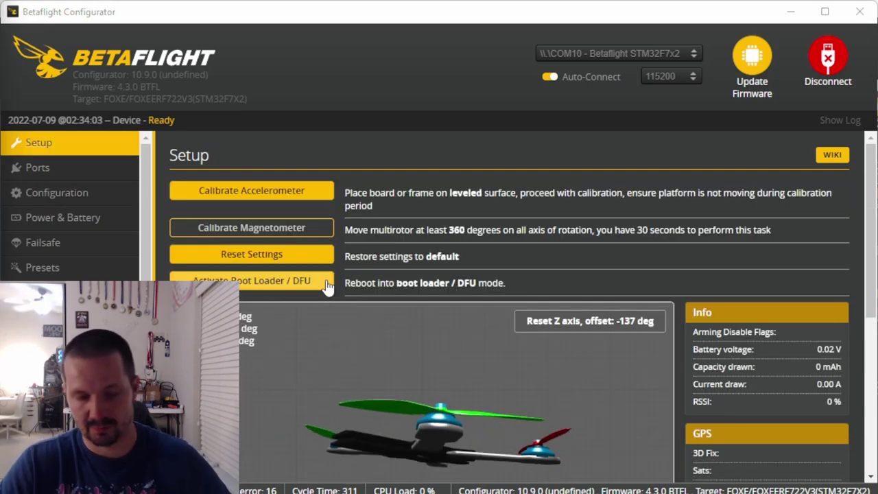
{"action": "left_click", "coordinate": [319, 191]}
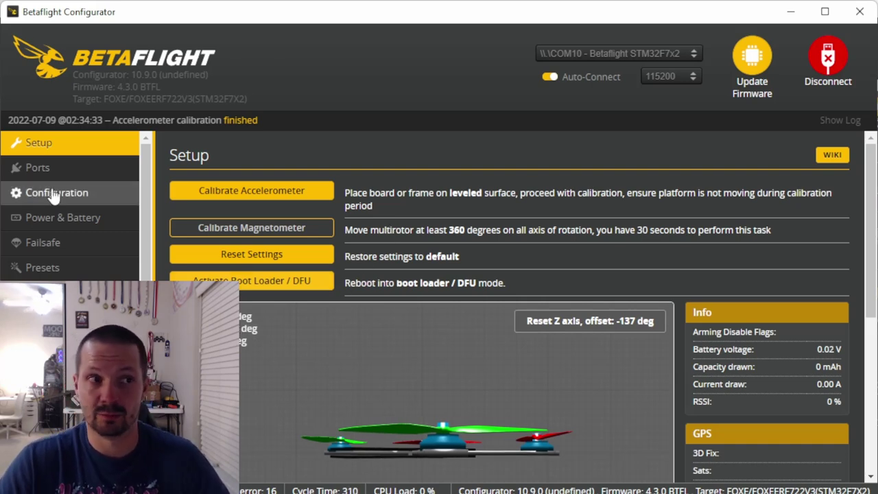
Step: Open the Ports page and examine the peripheral choices for the UARTs, such as VTX (IRC Tramp)
{"action": "left_click", "coordinate": [62, 168]}
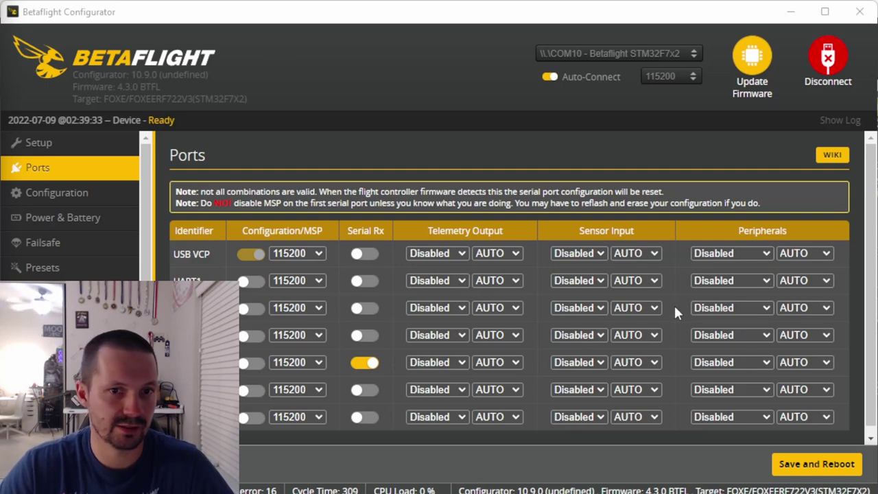
{"action": "left_click", "coordinate": [726, 363]}
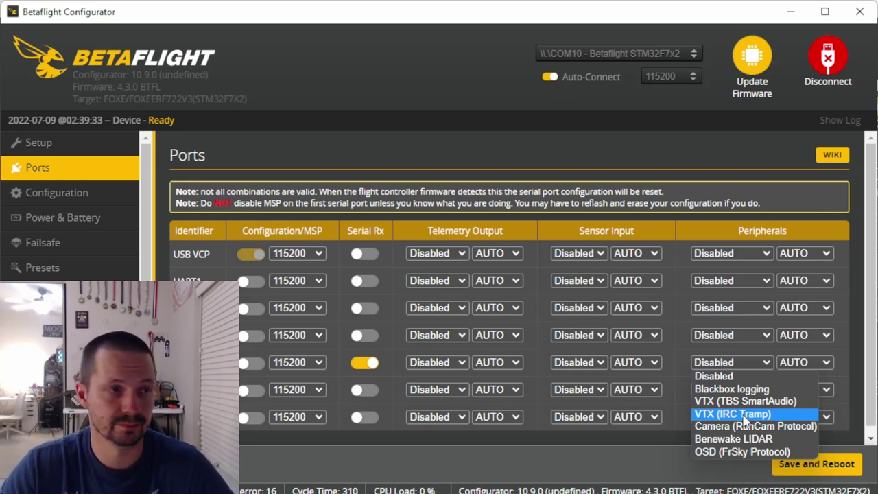
{"action": "key", "text": "Escape"}
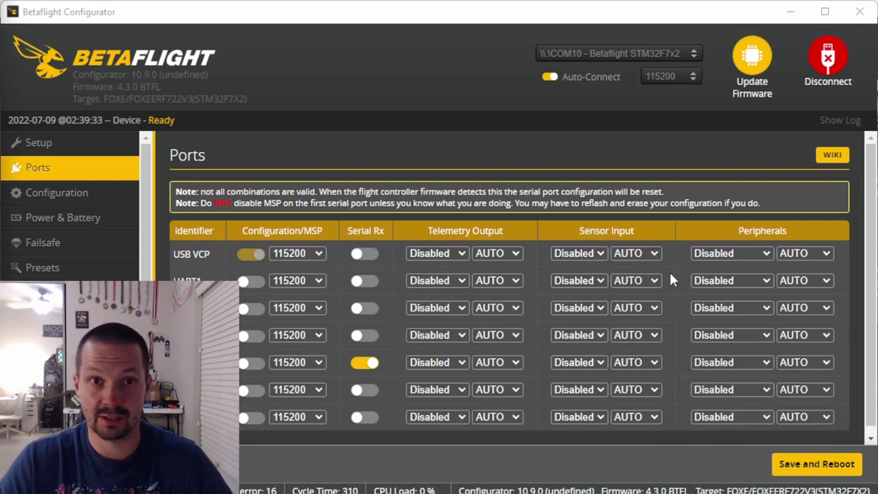
{"action": "left_click", "coordinate": [727, 305]}
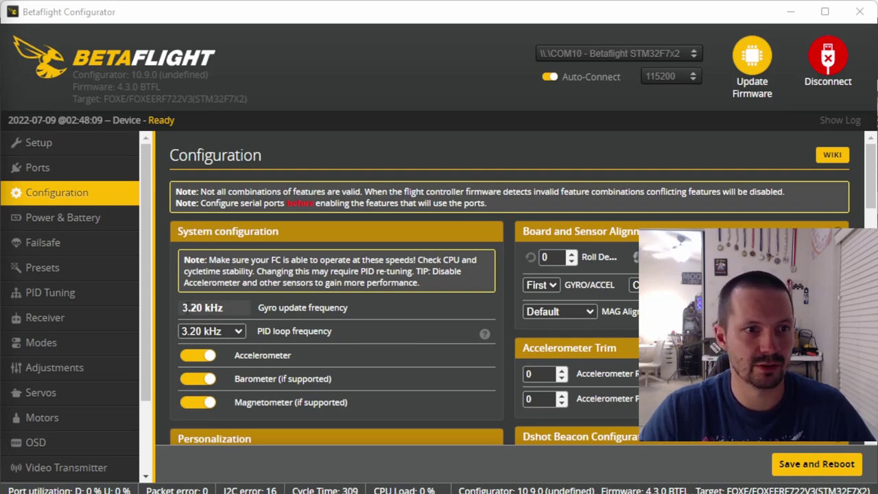
Step: Review the available PID loop frequencies in the system configuration, leaving 3.20 kHz selected
{"action": "left_click", "coordinate": [219, 330]}
{"action": "left_click", "coordinate": [219, 329]}
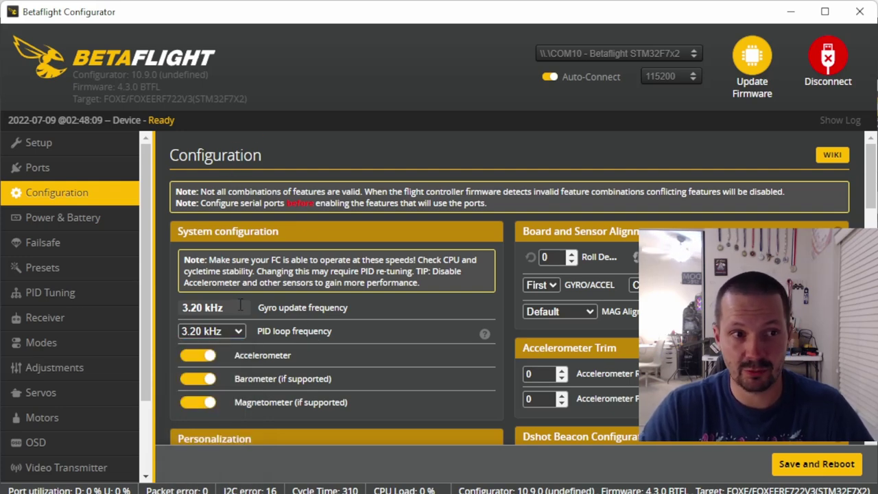
{"action": "left_click", "coordinate": [220, 331]}
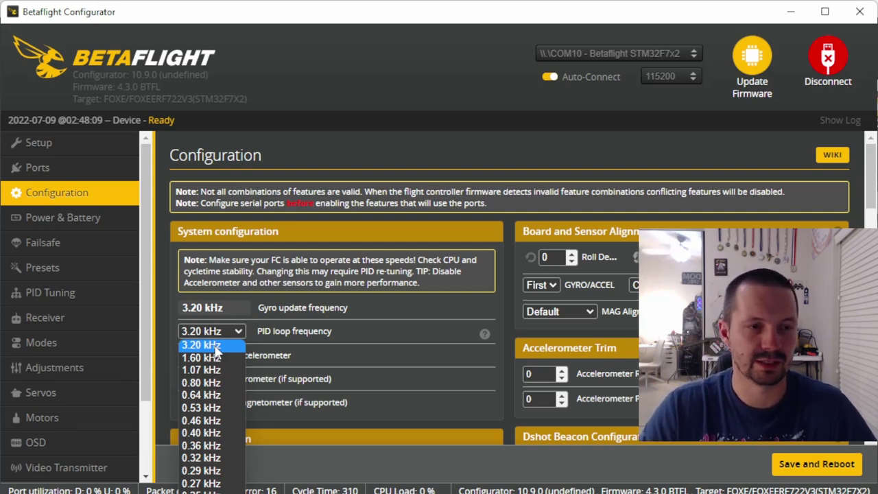
{"action": "left_click", "coordinate": [323, 323]}
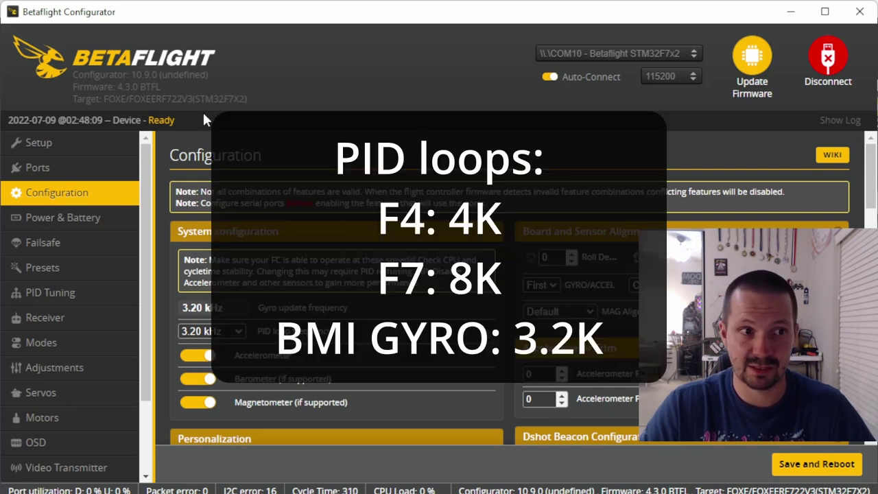
{"action": "left_click", "coordinate": [226, 335]}
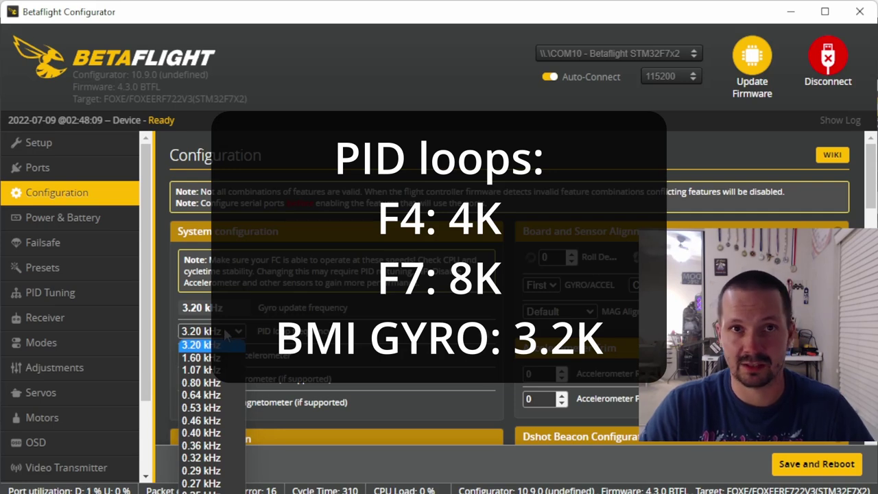
{"action": "left_click", "coordinate": [227, 333]}
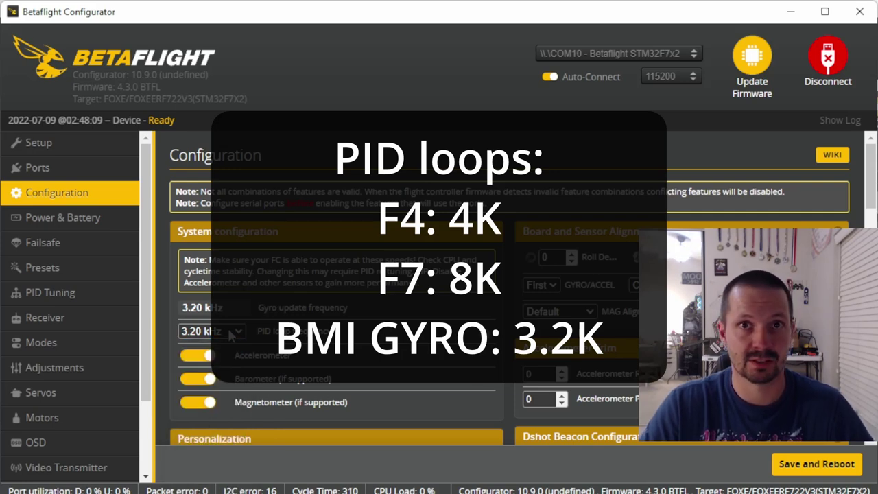
Step: Disable the barometer and magnetometer in the system configuration, keeping the accelerometer enabled
{"action": "left_click", "coordinate": [203, 355]}
{"action": "left_click", "coordinate": [202, 379]}
{"action": "left_click", "coordinate": [202, 402]}
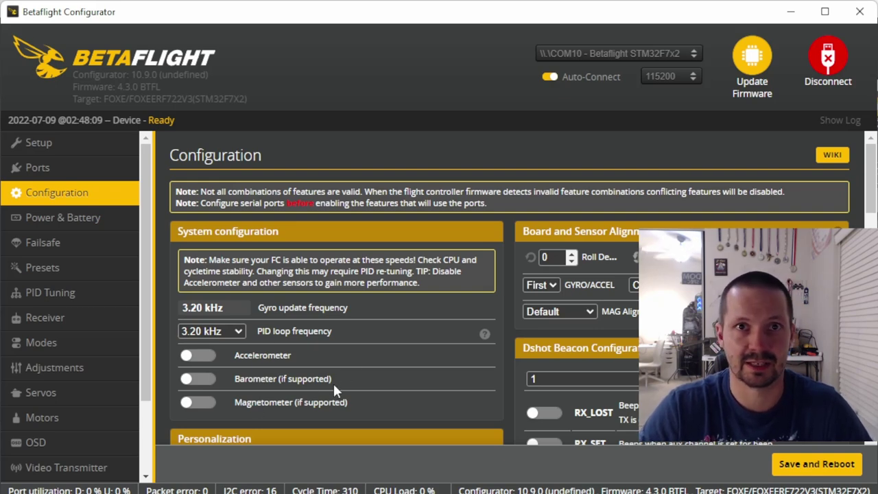
{"action": "left_click", "coordinate": [204, 356]}
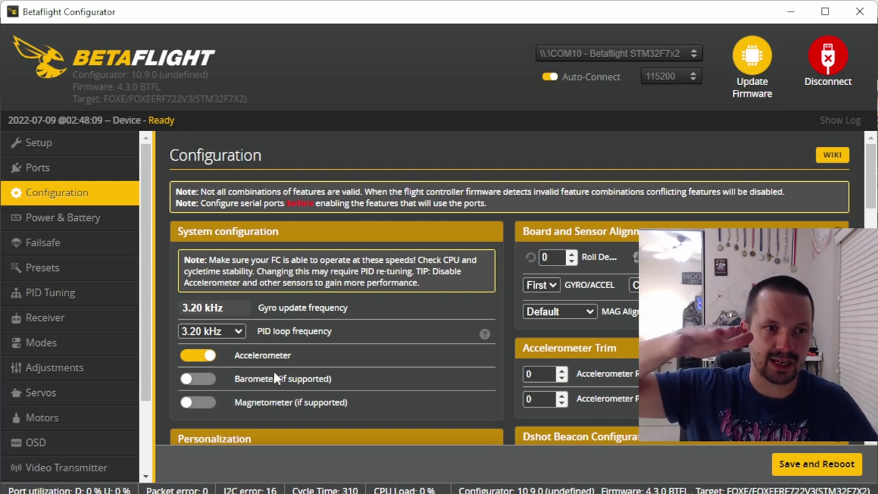
Step: Set the maximum arm angle to 180 degrees
{"action": "scroll", "coordinate": [274, 372], "scroll_direction": "down", "scroll_amount": 5}
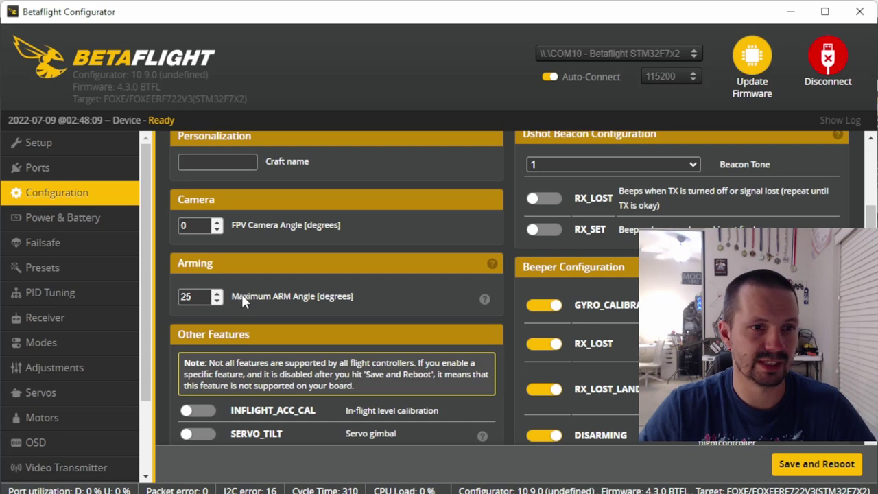
{"action": "double_click", "coordinate": [188, 297]}
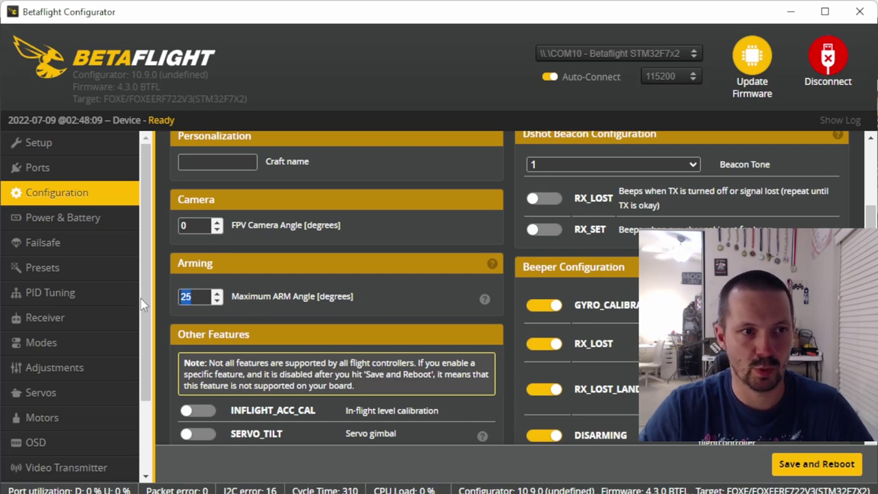
{"action": "type", "text": "180"}
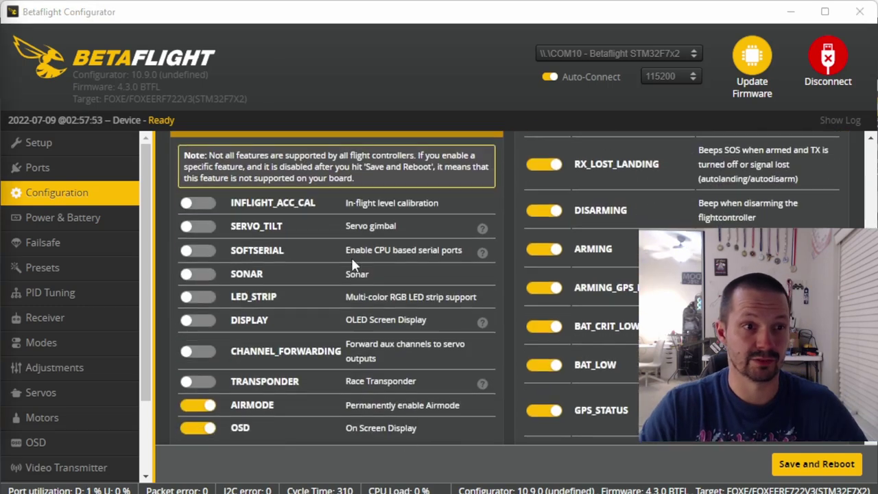
Step: Look through the other features and GPS settings, and enable the RX_LOST and RX_SET beeps in the Dshot beacon configuration
{"action": "scroll", "coordinate": [351, 258], "scroll_direction": "down", "scroll_amount": 3}
{"action": "scroll", "coordinate": [346, 259], "scroll_direction": "up", "scroll_amount": 1}
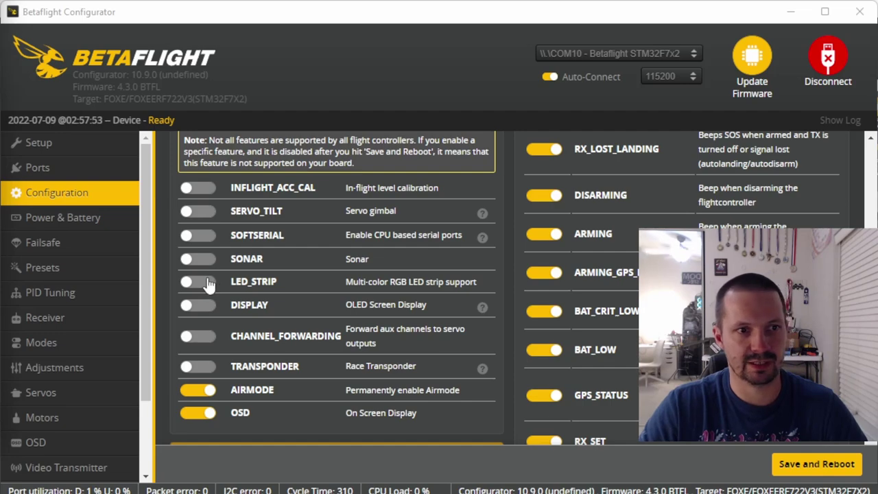
{"action": "scroll", "coordinate": [199, 284], "scroll_direction": "down", "scroll_amount": 2}
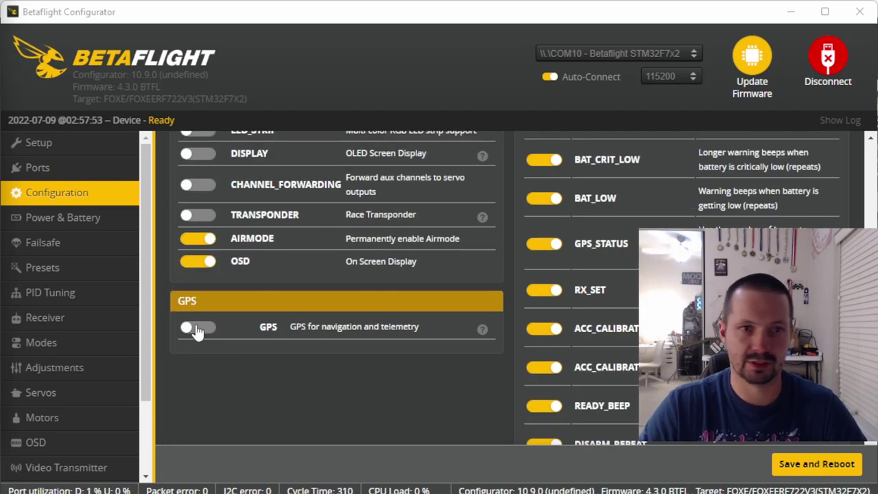
{"action": "scroll", "coordinate": [464, 328], "scroll_direction": "up", "scroll_amount": 1}
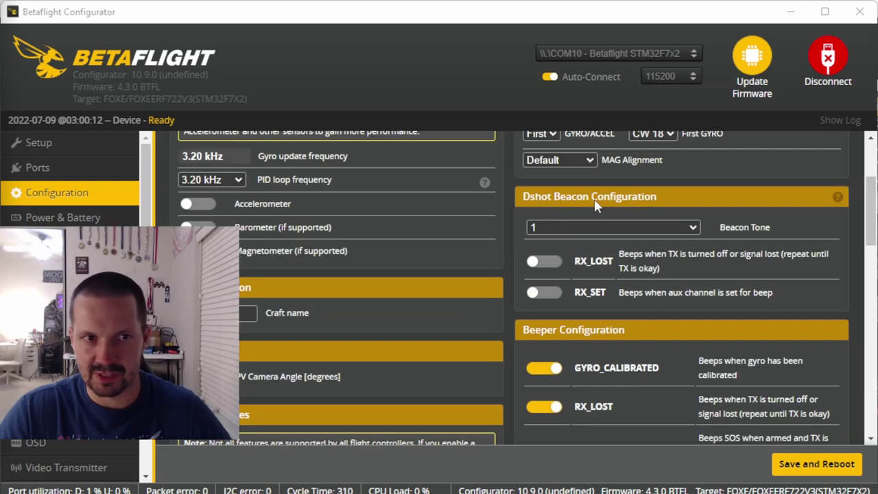
{"action": "left_click", "coordinate": [547, 266]}
{"action": "scroll", "coordinate": [543, 185], "scroll_direction": "down", "scroll_amount": 3}
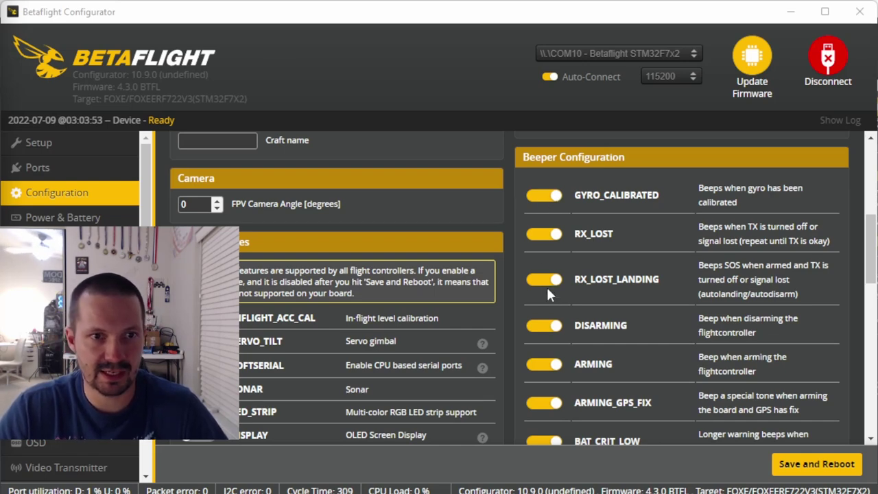
{"action": "scroll", "coordinate": [547, 288], "scroll_direction": "down", "scroll_amount": 2}
{"action": "scroll", "coordinate": [639, 351], "scroll_direction": "down", "scroll_amount": 2}
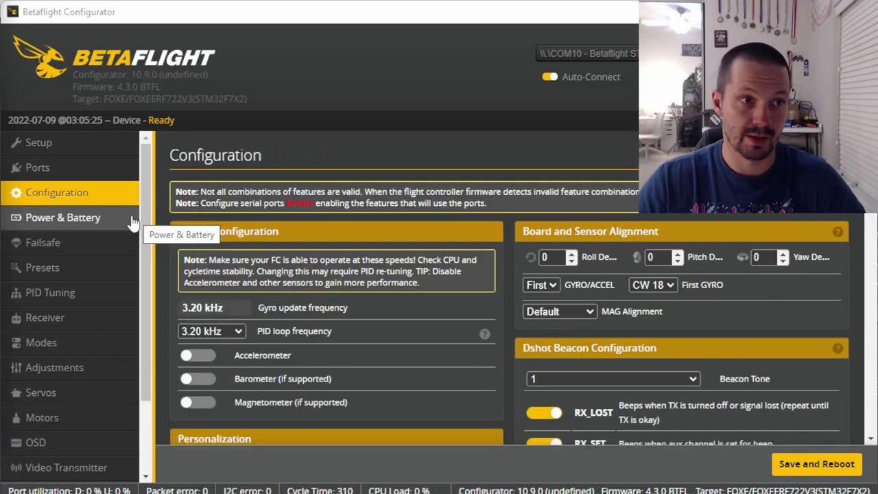
Step: Run the battery voltage calibration in the power and battery settings with a measured voltage of 23.7
{"action": "left_click", "coordinate": [130, 218]}
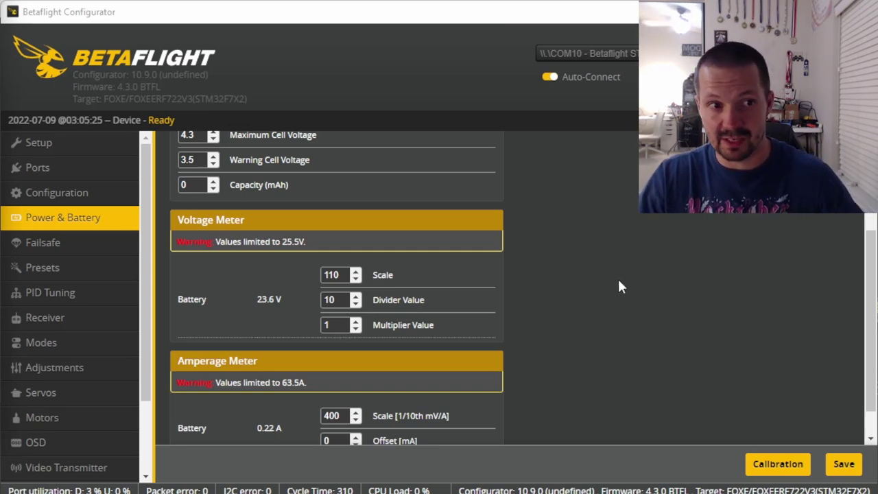
{"action": "left_click", "coordinate": [770, 465]}
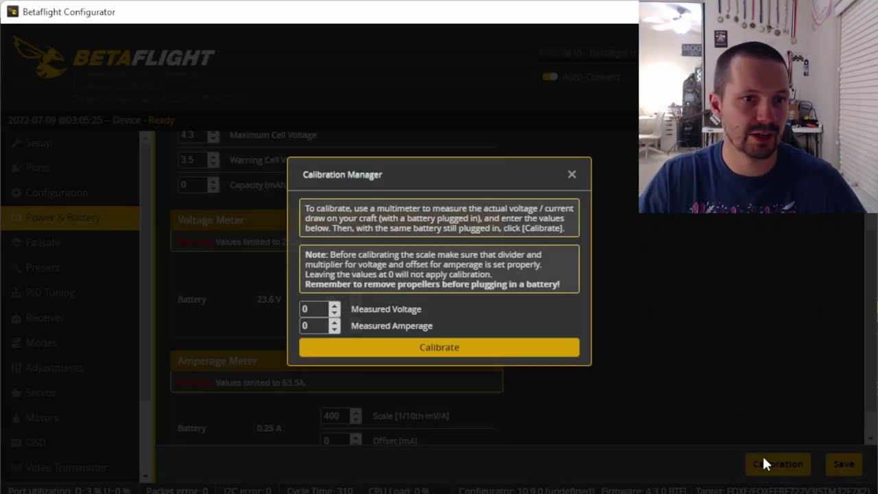
{"action": "double_click", "coordinate": [310, 309]}
{"action": "type", "text": "23"}
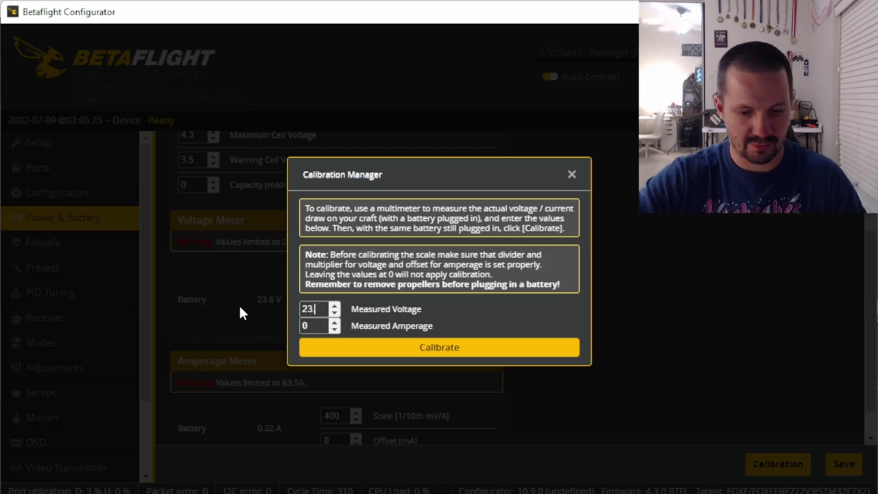
{"action": "type", "text": ".7"}
{"action": "left_click", "coordinate": [372, 348]}
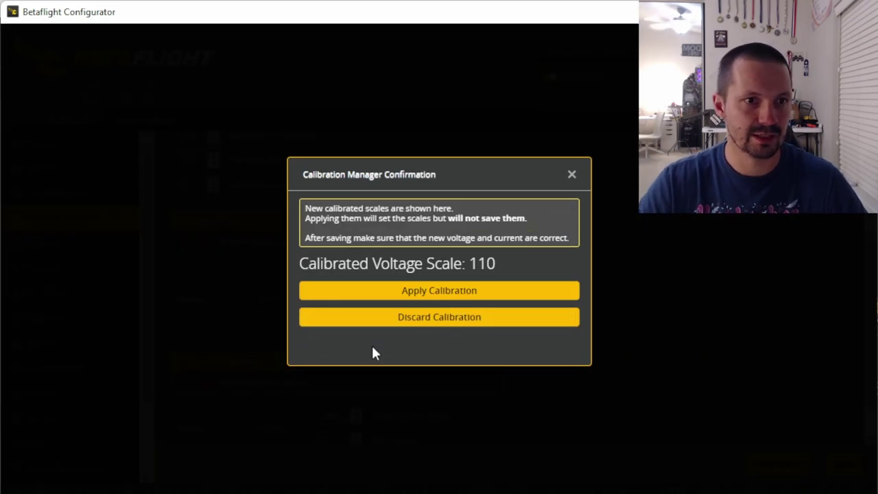
Step: Apply the calibrated voltage scale, save the power and battery settings, and check the voltage meter reading
{"action": "left_click", "coordinate": [421, 294]}
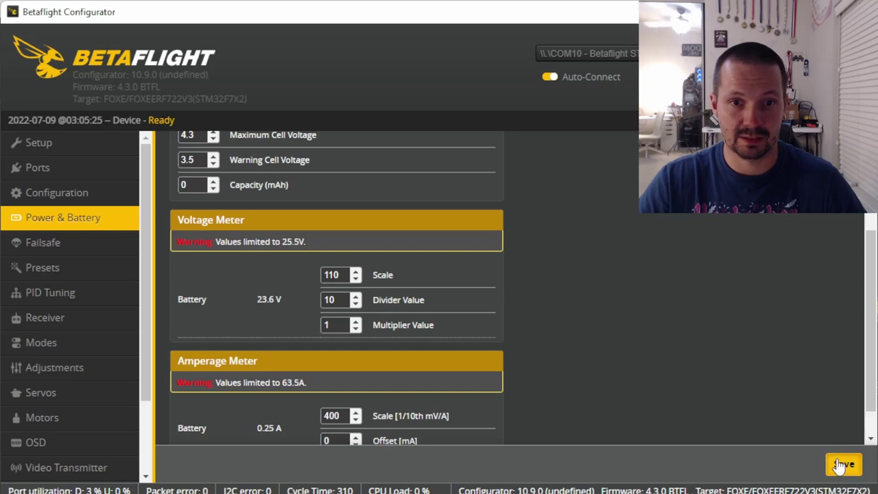
{"action": "left_click", "coordinate": [842, 465]}
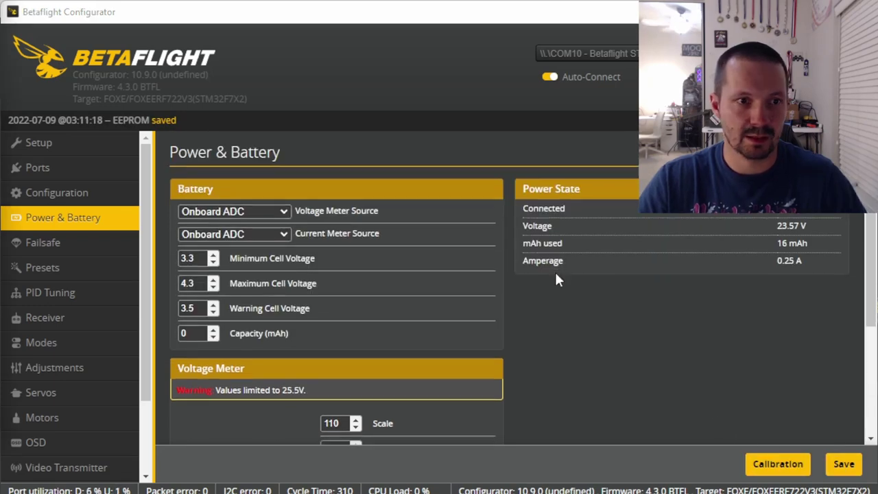
{"action": "scroll", "coordinate": [483, 291], "scroll_direction": "down", "scroll_amount": 3}
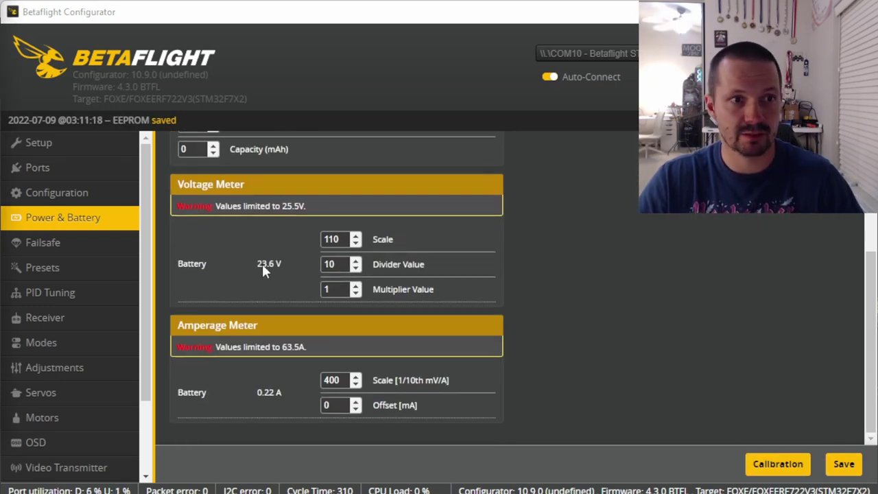